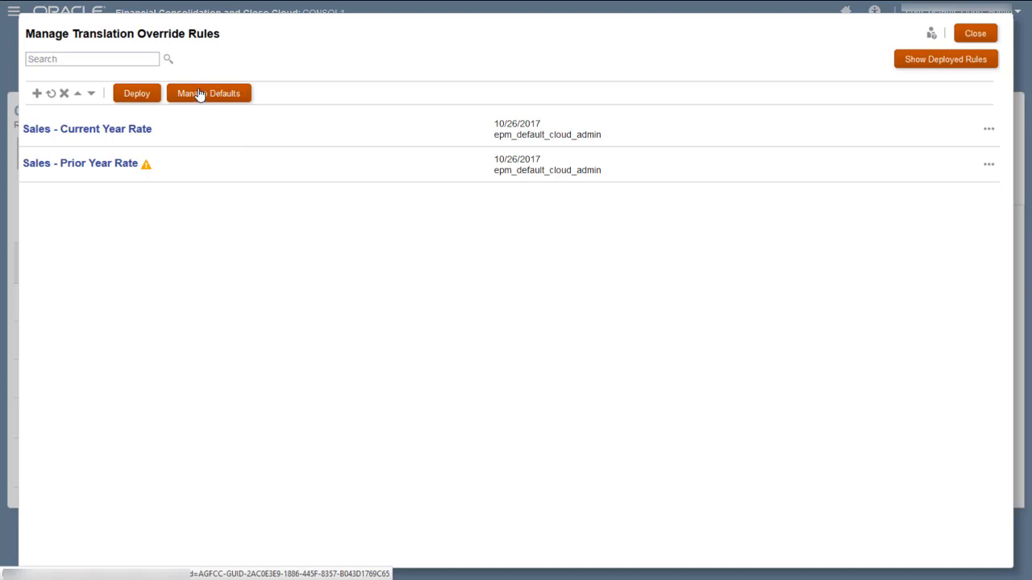
Set the default Balance Account Rate to FX Rates - Average and save the translation defaults
click(202, 95)
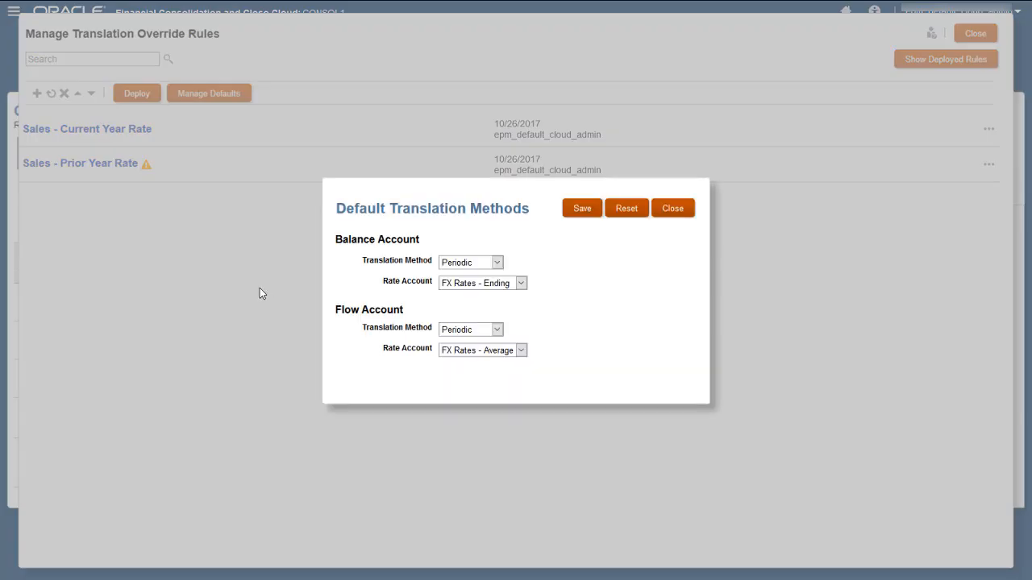
click(521, 283)
click(516, 294)
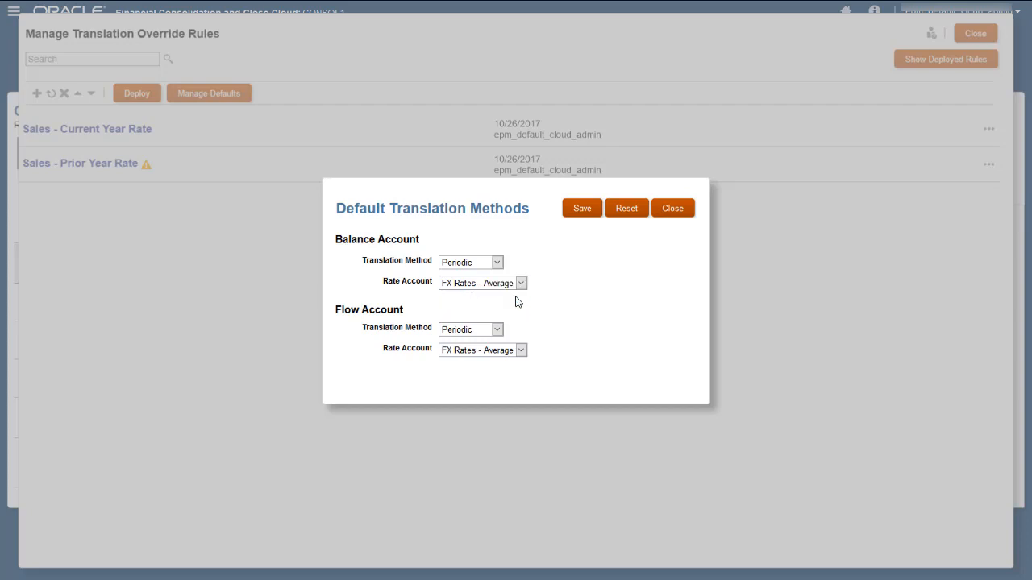
click(583, 210)
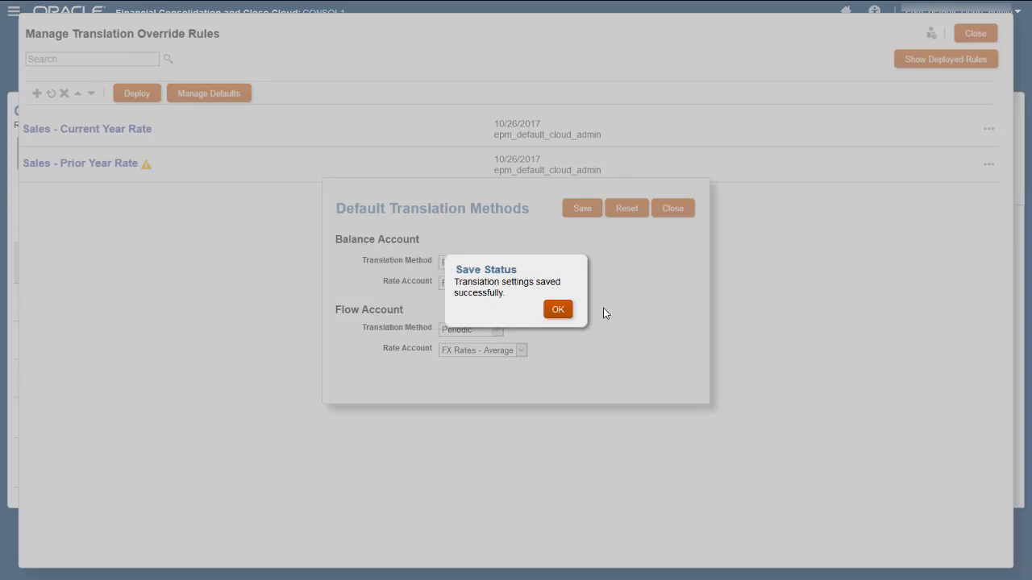
click(555, 313)
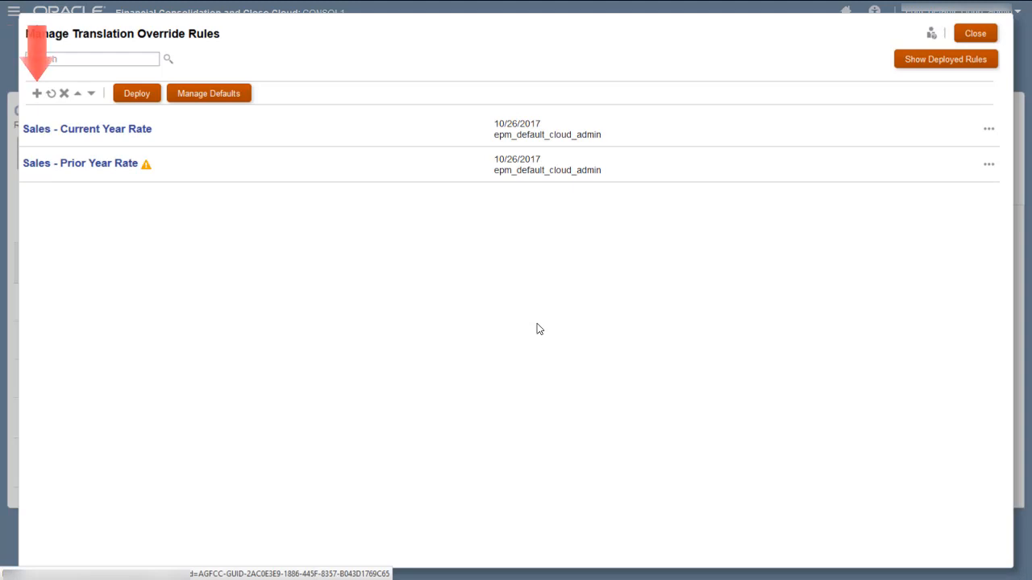
Create a new override rule named FixedAssetsReval with description 'FixedAssets Revaluation'
click(37, 94)
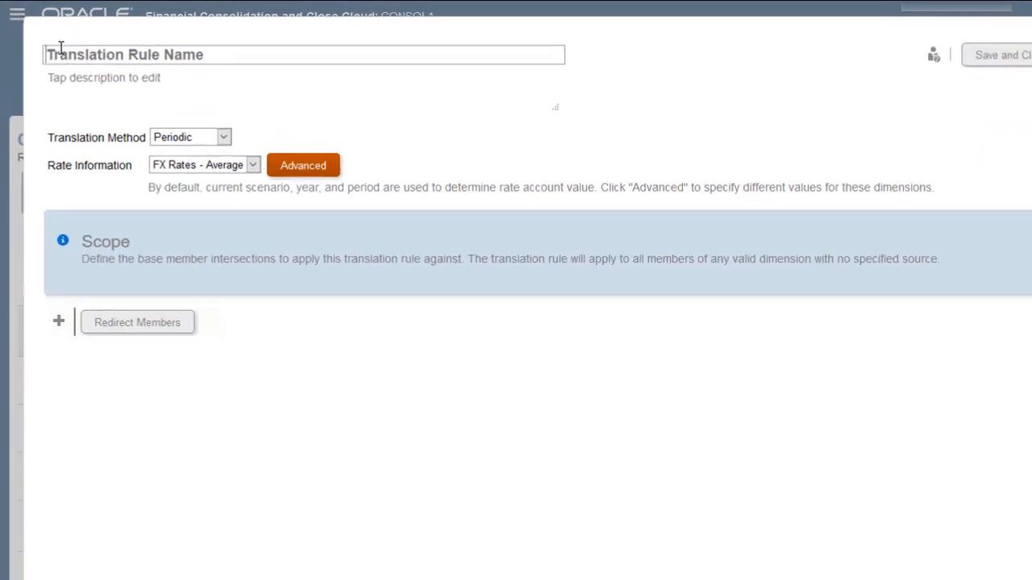
text(Fi)
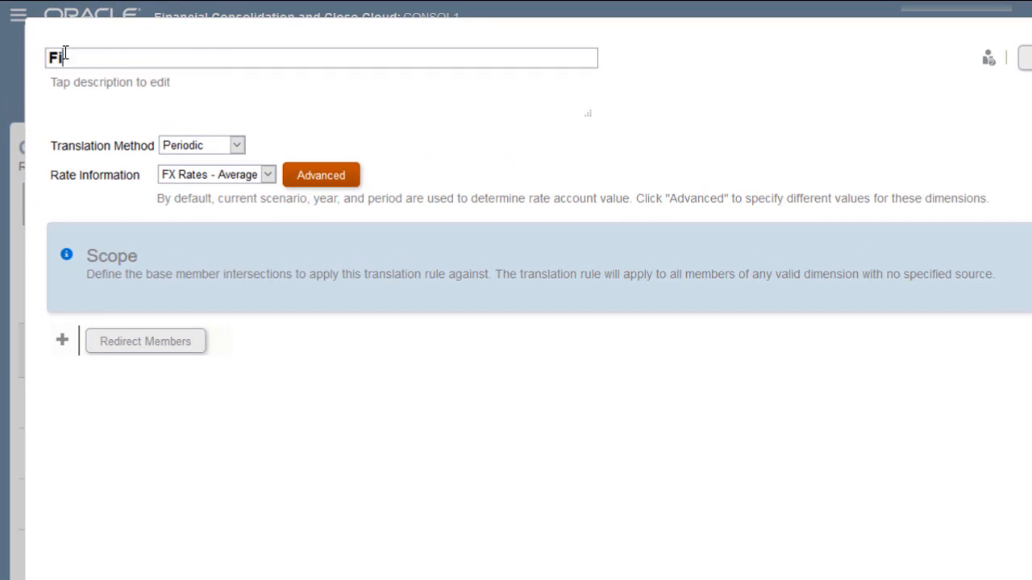
text(xedAssetsReval)
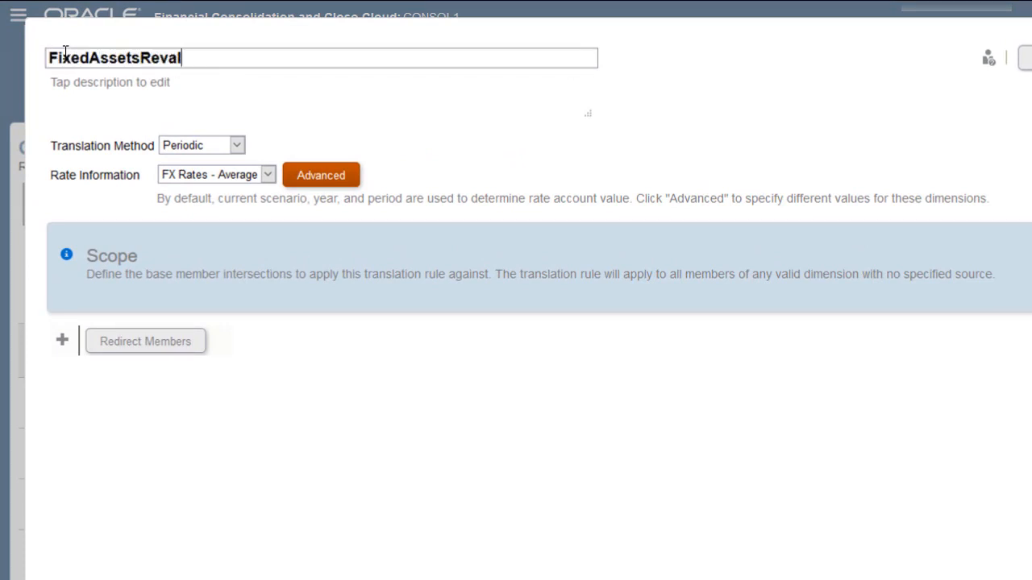
click(78, 83)
text(Fi)
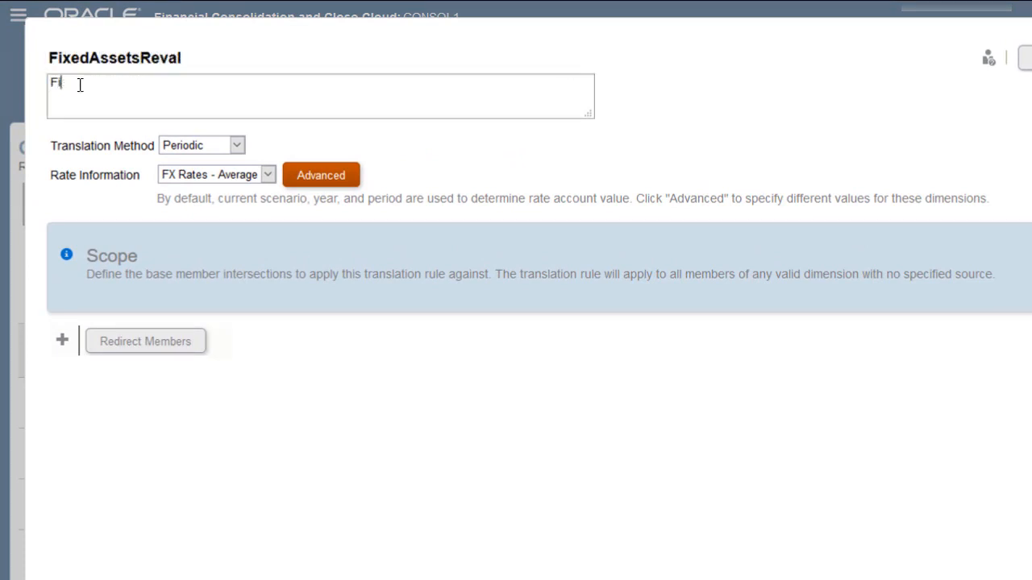
text(xedAssets Revaluation)
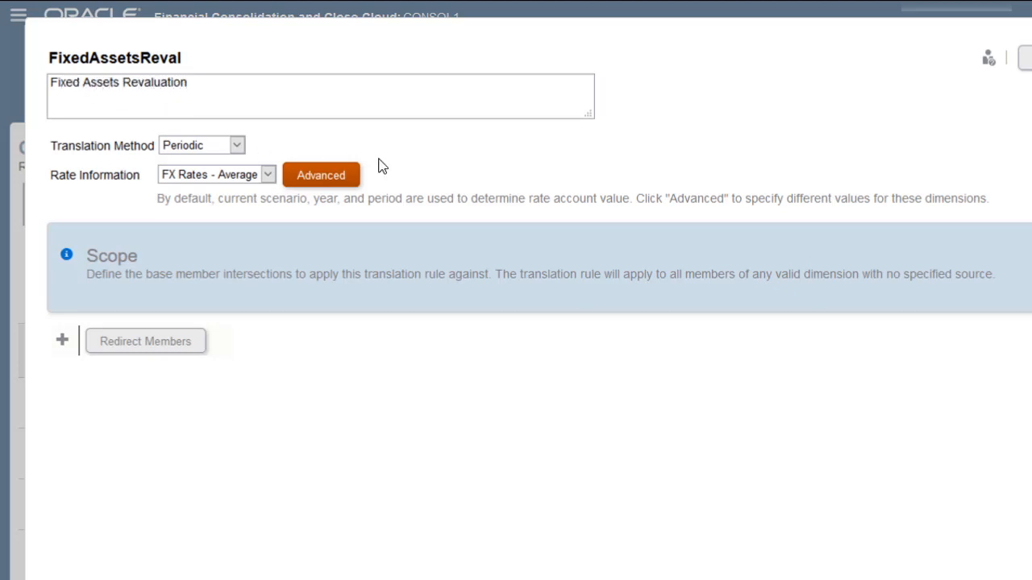
click(412, 157)
Set the rule's translation method to Year To Date and its rate to FX Rates - Ending
click(237, 145)
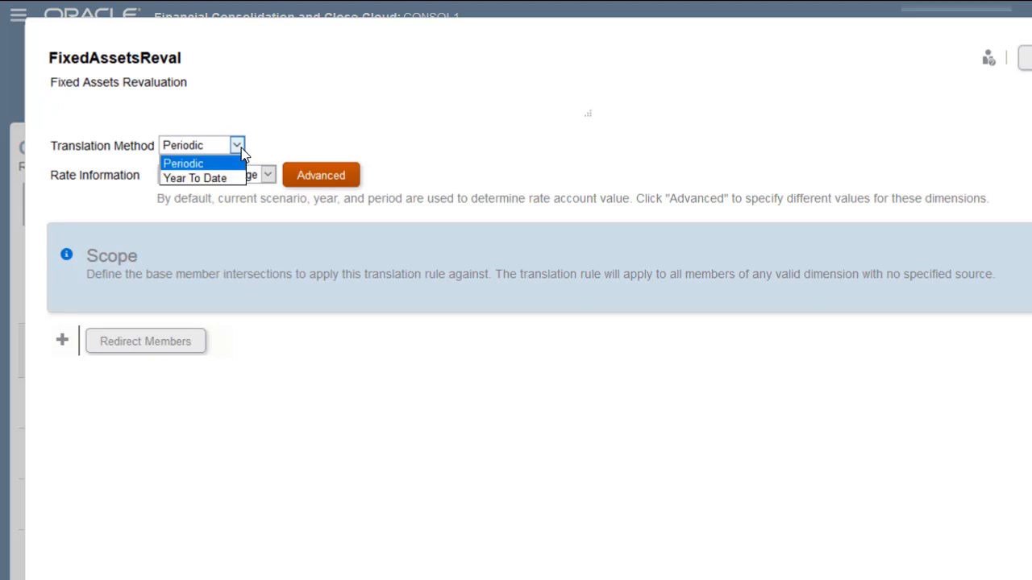
click(231, 177)
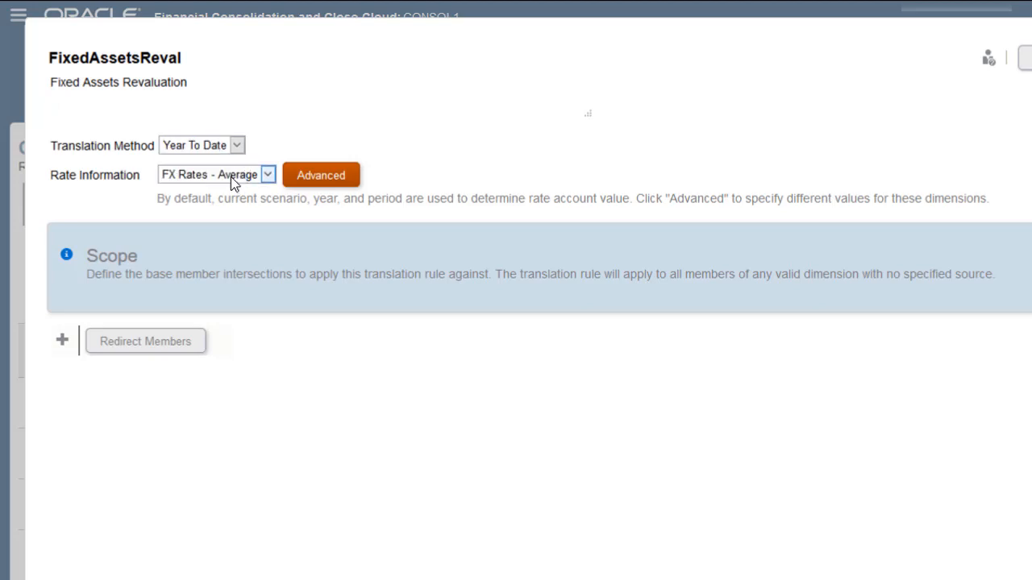
click(268, 175)
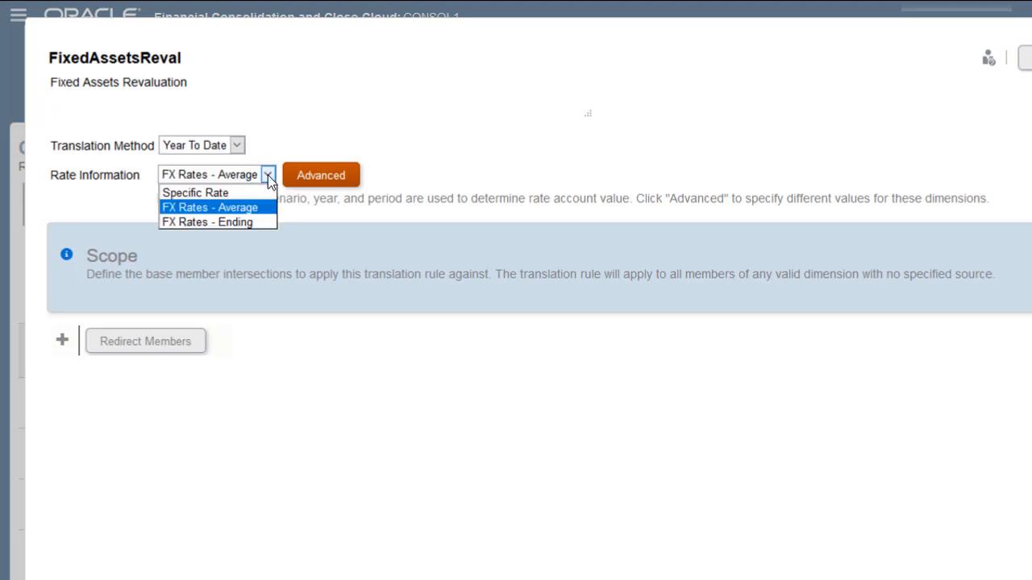
click(243, 223)
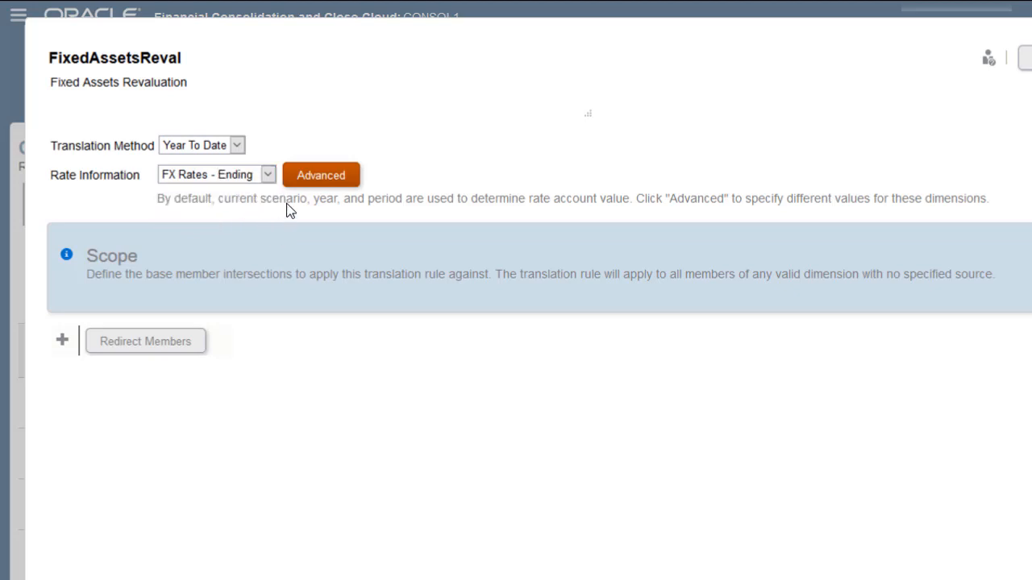
In the Advanced rate settings, take the rate from Prior Year and Last Period
click(326, 182)
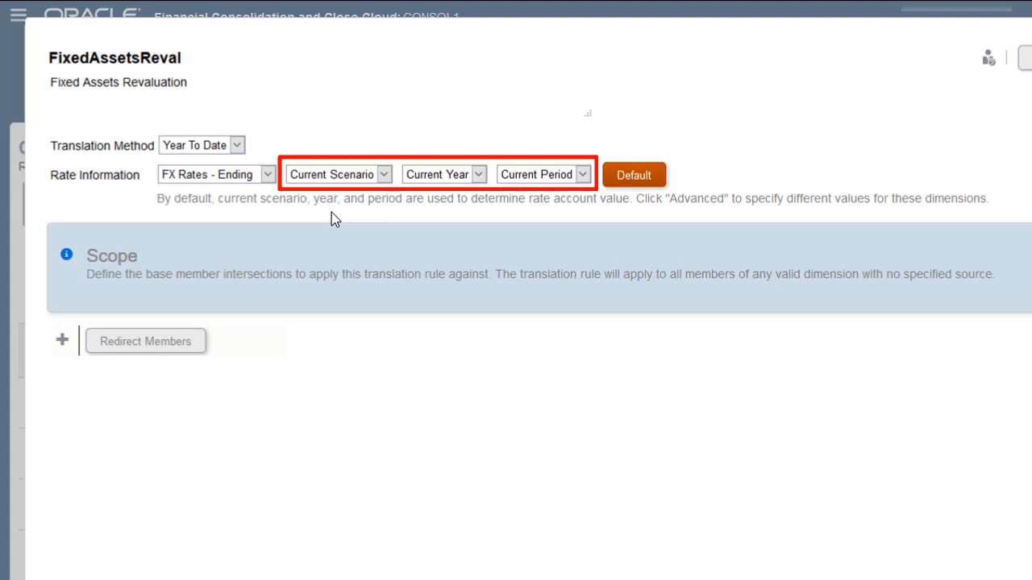
click(479, 176)
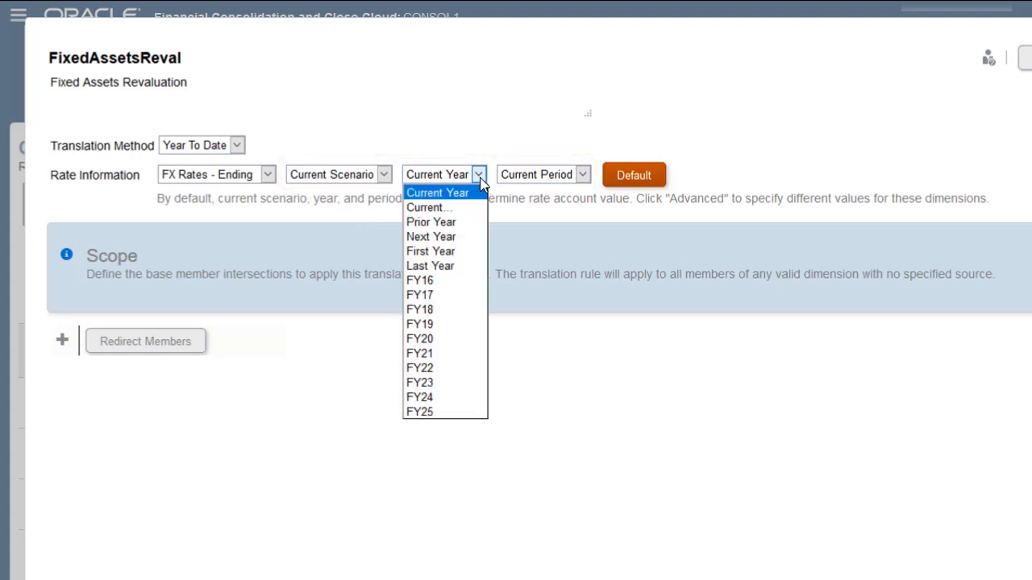
click(452, 222)
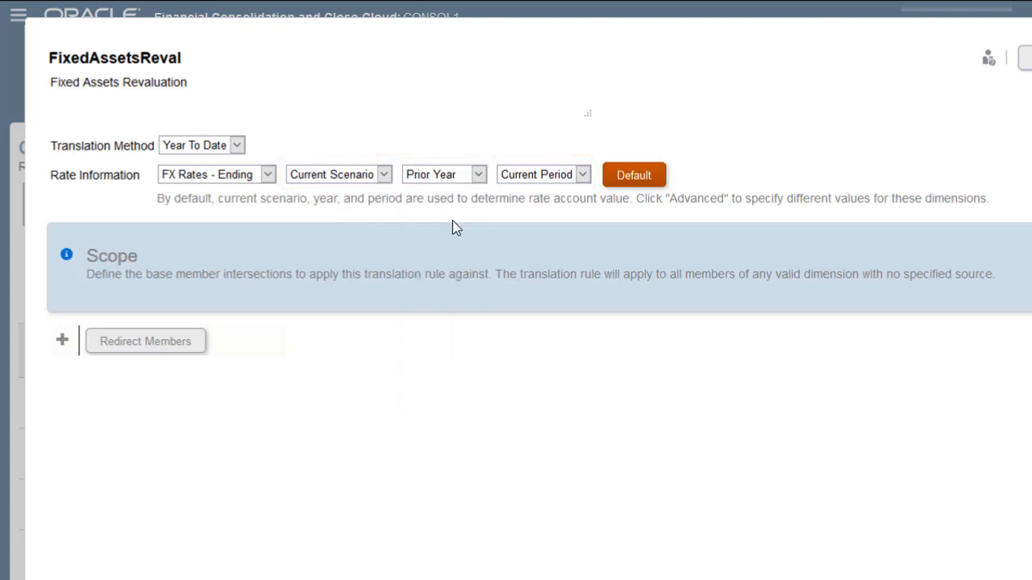
click(582, 176)
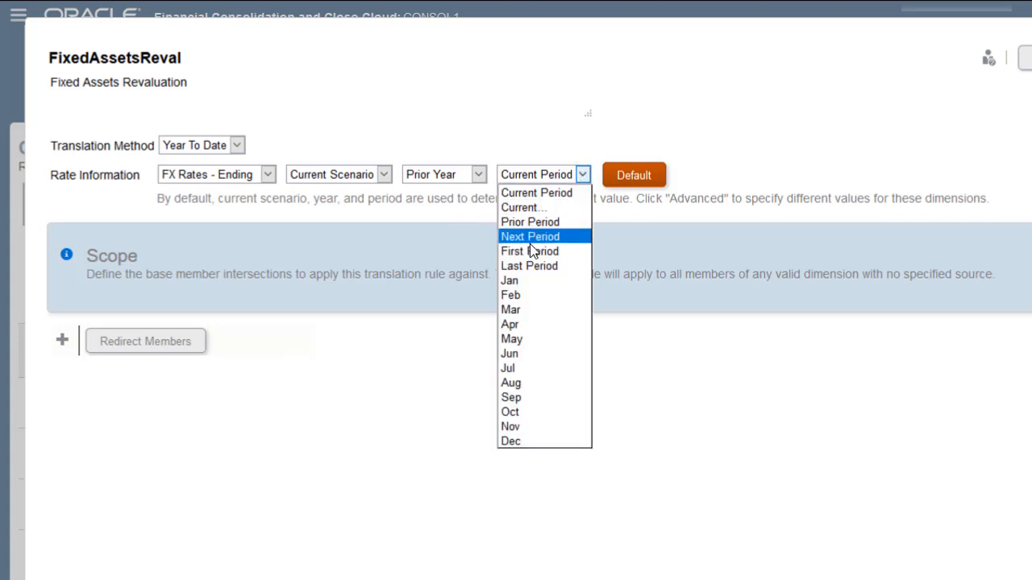
click(528, 265)
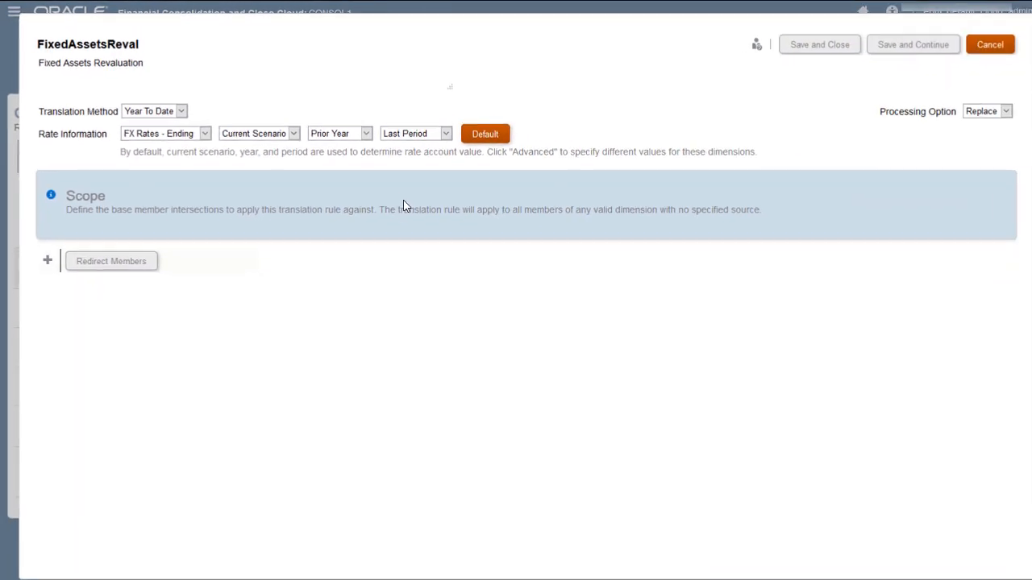
Add Account to the rule scope as the level 0 descendants of Fixed Assets
click(46, 255)
click(93, 355)
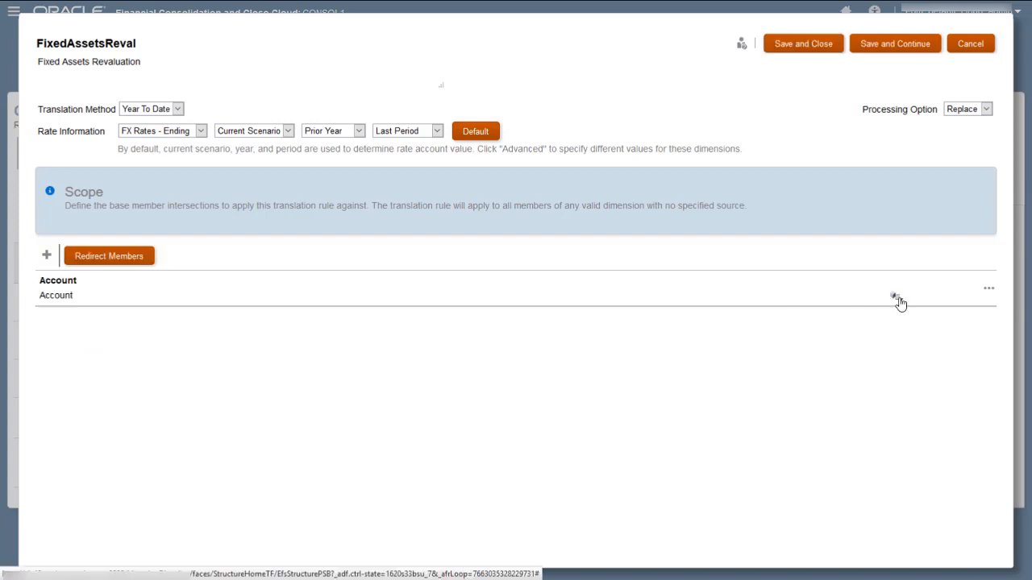
click(897, 297)
click(415, 177)
text(Fixed Assets)
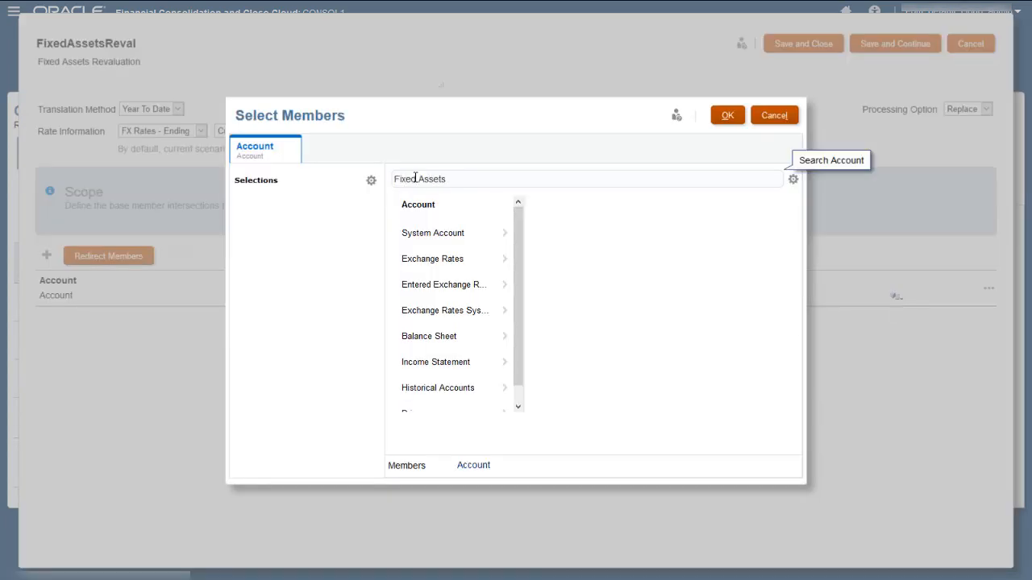
key(Return)
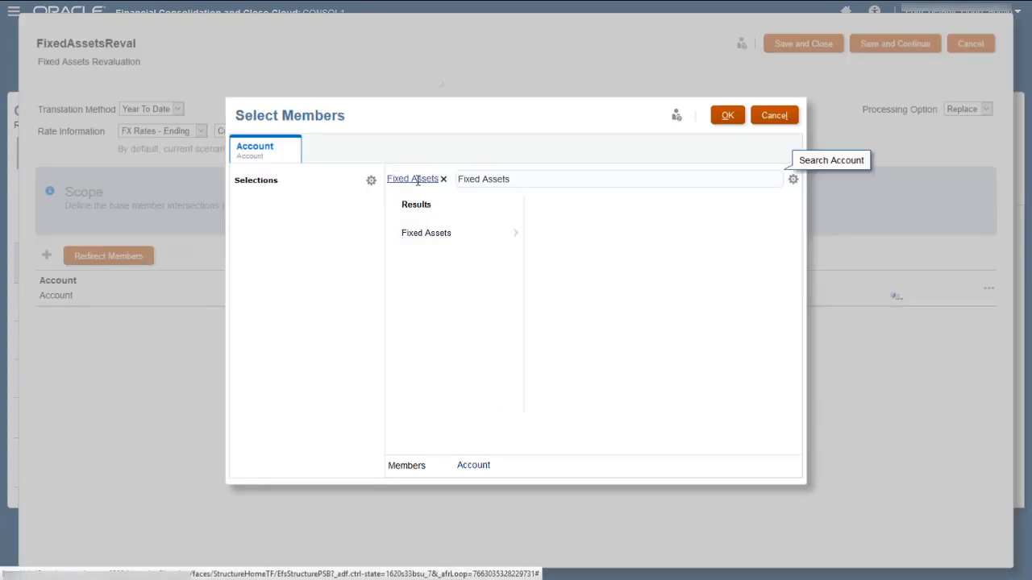
click(513, 234)
click(556, 366)
click(728, 115)
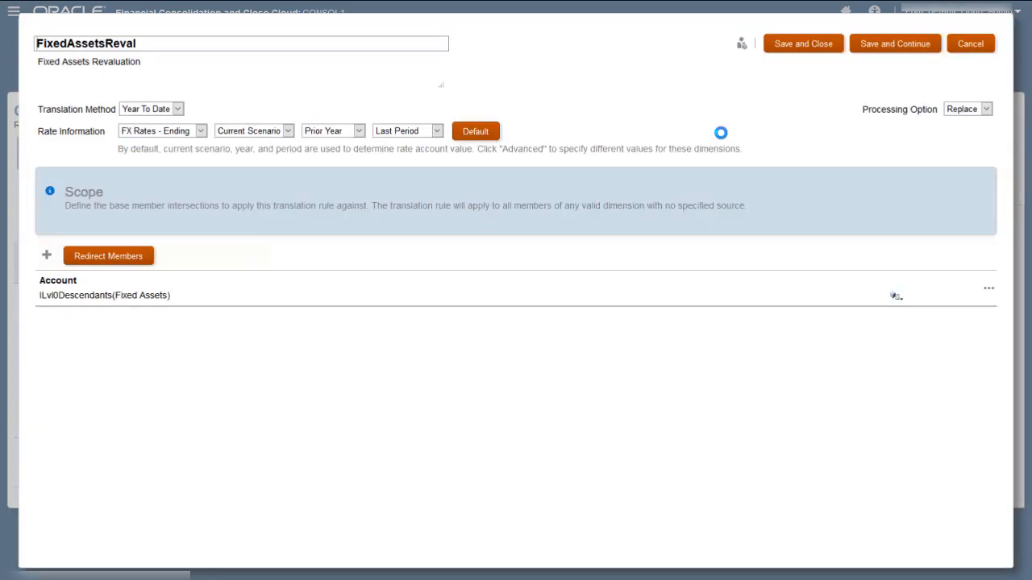
Add Scenario Actual and Entity LE-0014-CAD to the rule scope
click(46, 256)
click(90, 264)
text(Actual)
click(46, 255)
click(86, 311)
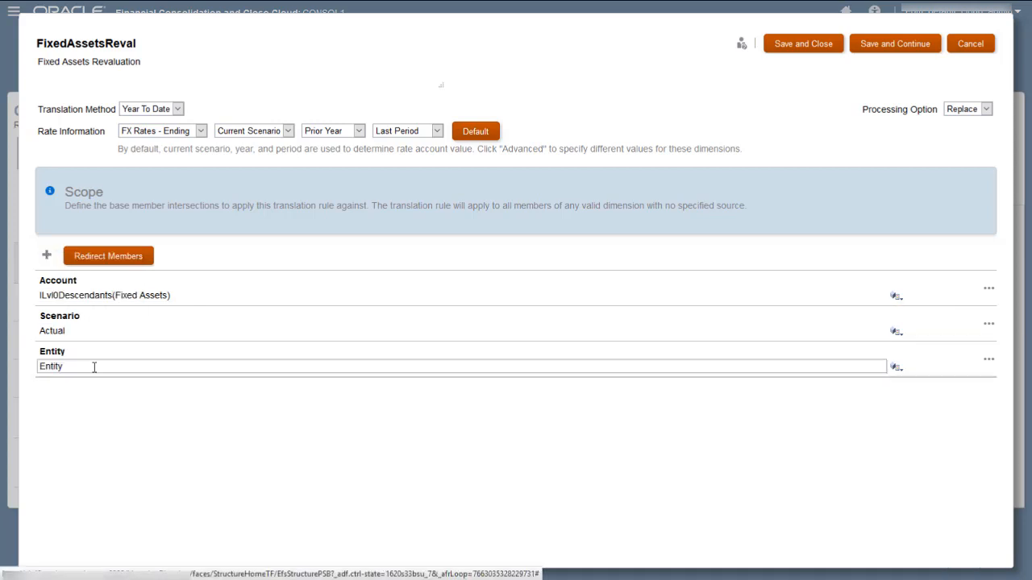
text(LE-0014-CAD)
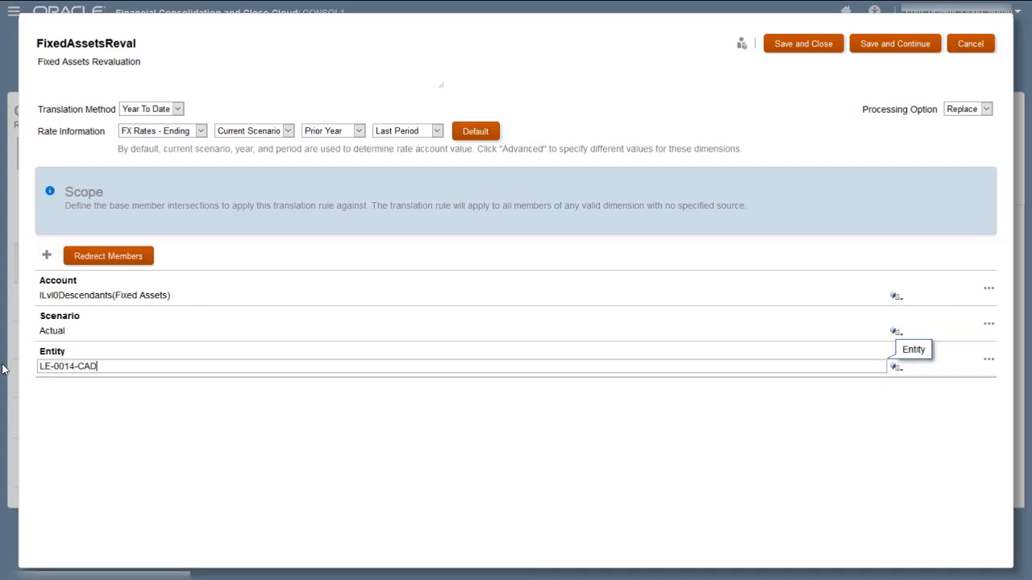
click(46, 258)
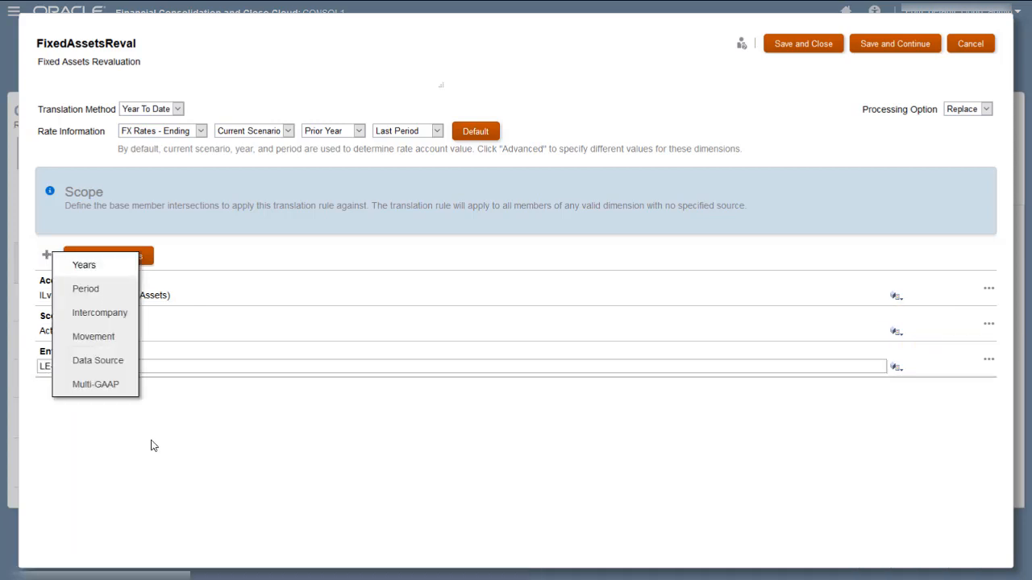
Add Years to the scope as the level 0 descendants of Years
click(91, 272)
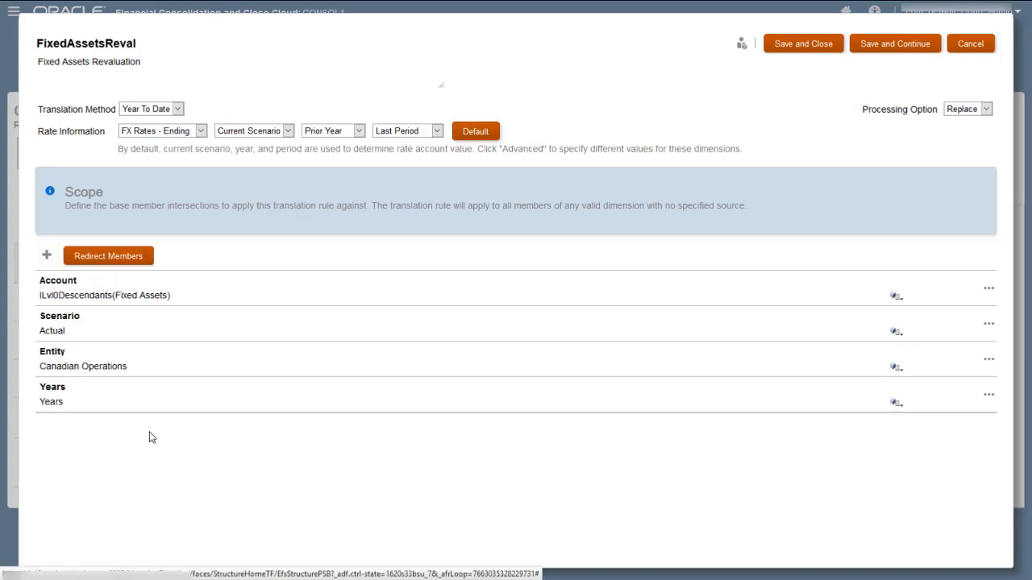
click(897, 405)
click(503, 209)
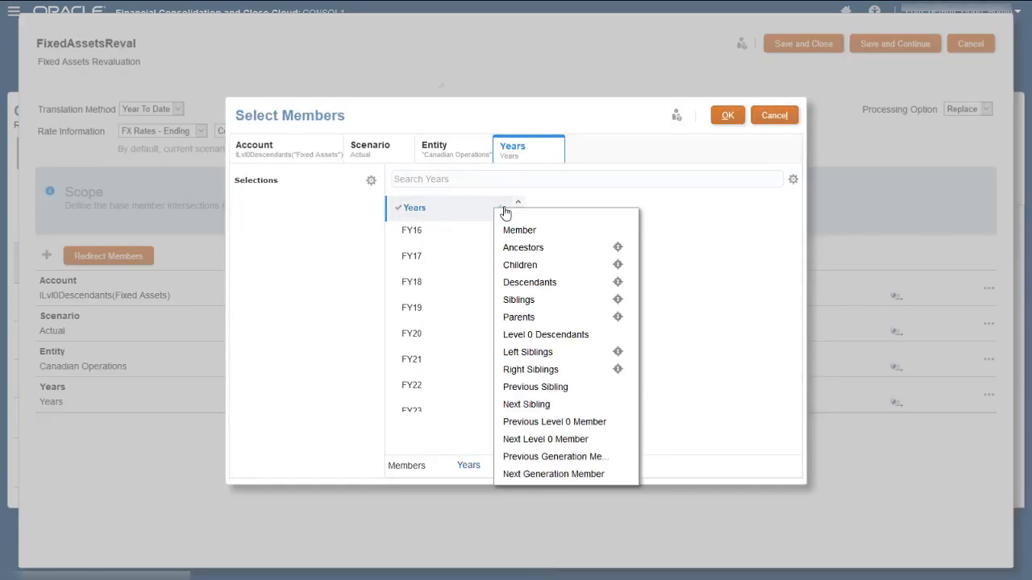
click(531, 335)
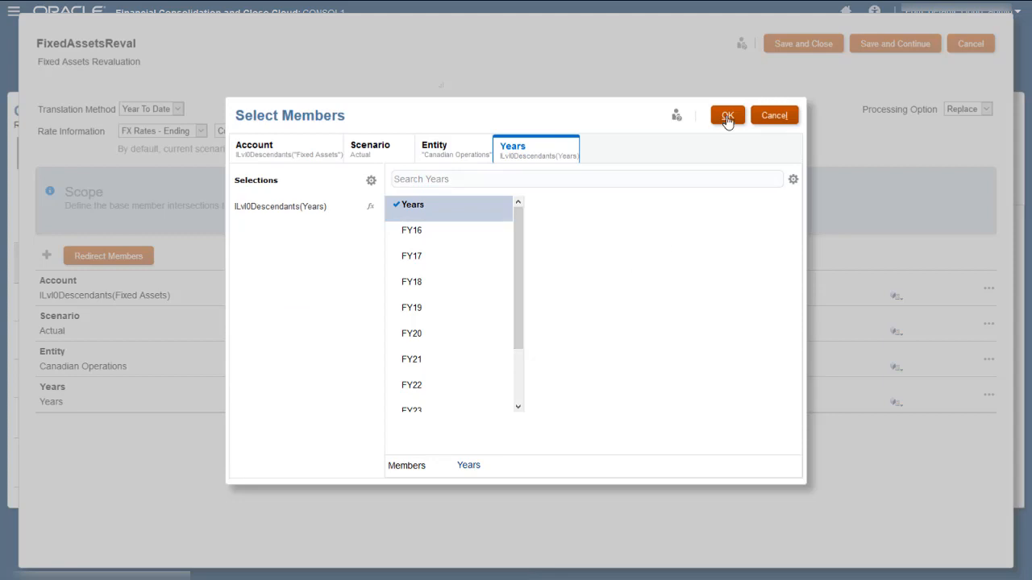
click(727, 117)
Add an exclusion of FY16 to the Years scope
click(989, 396)
click(935, 428)
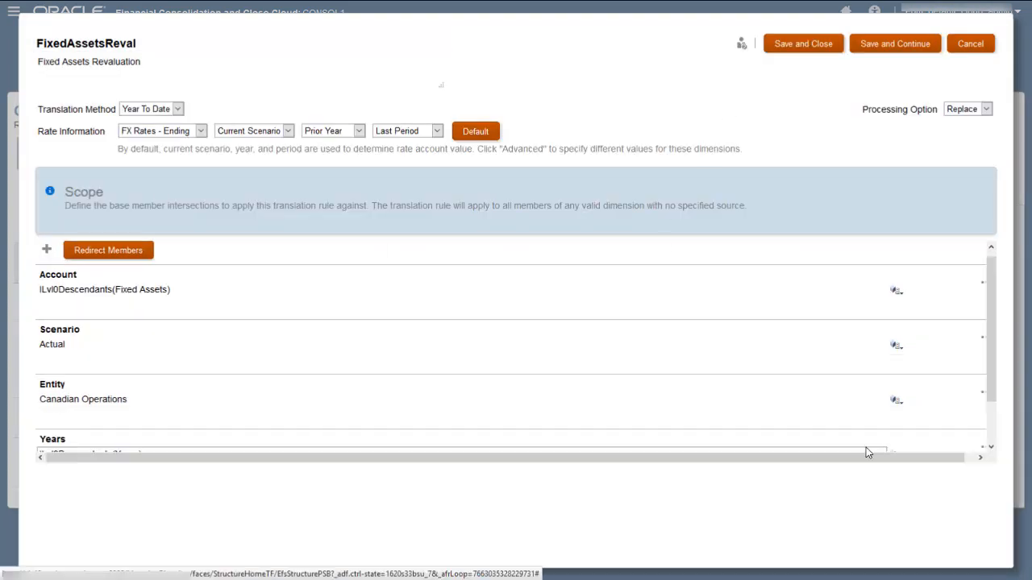
drag(993, 392, 993, 441)
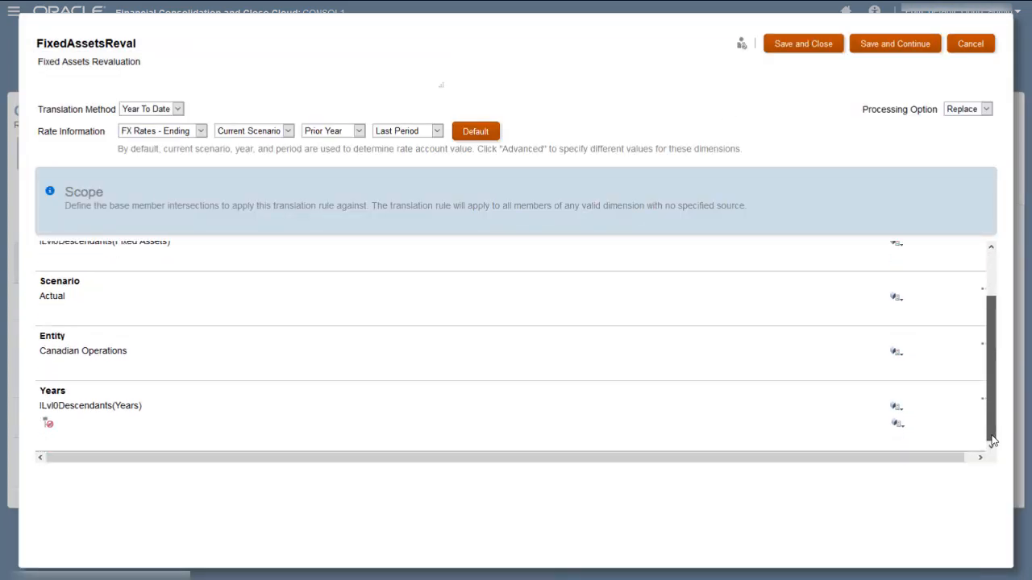
click(896, 424)
click(414, 233)
click(727, 118)
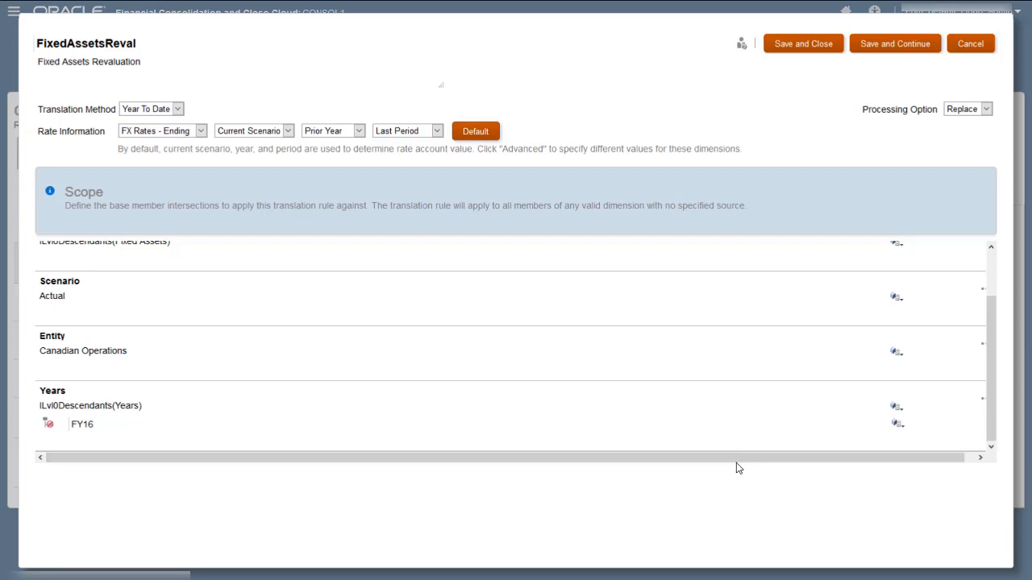
drag(991, 399, 975, 290)
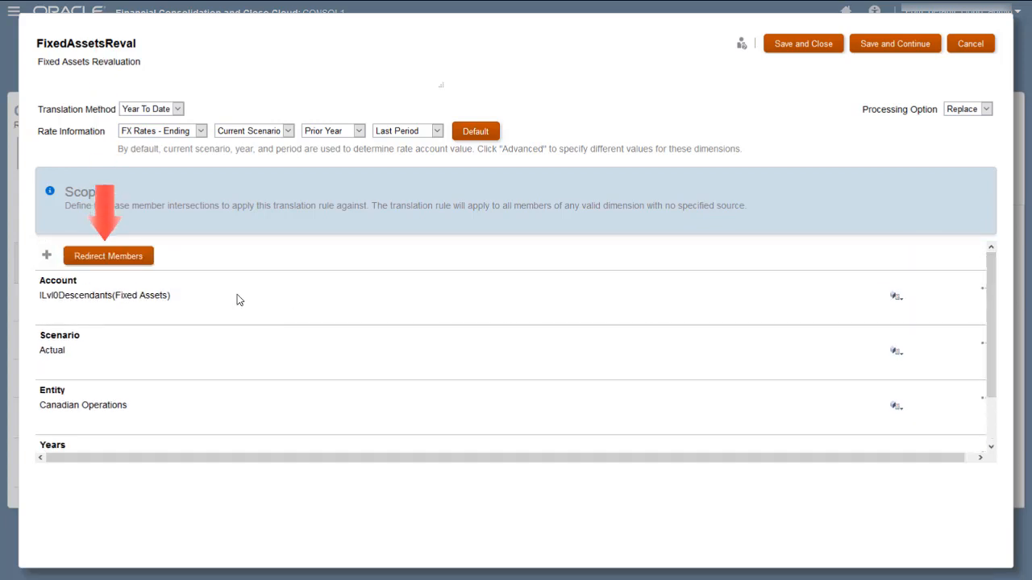
click(113, 258)
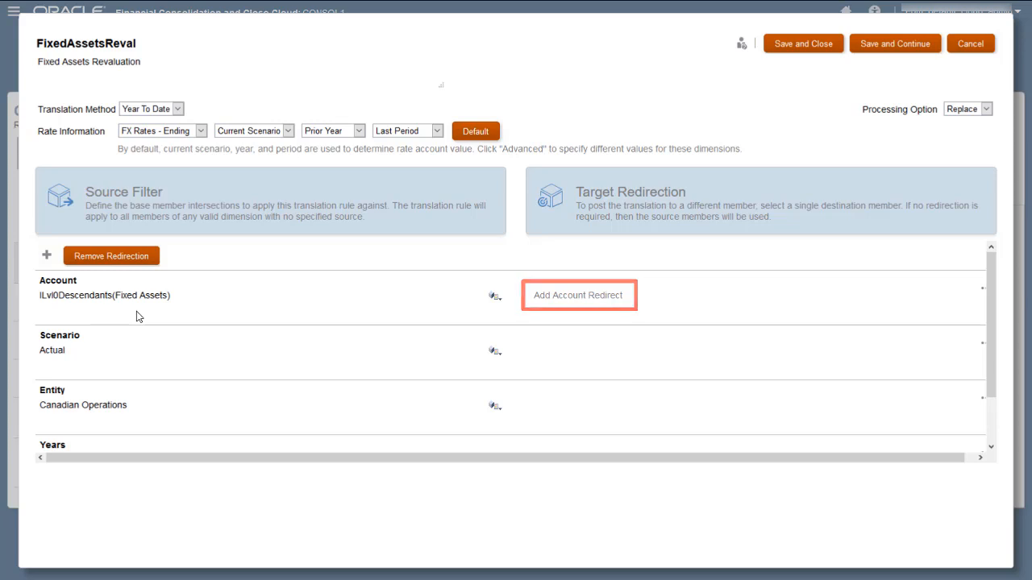
click(127, 257)
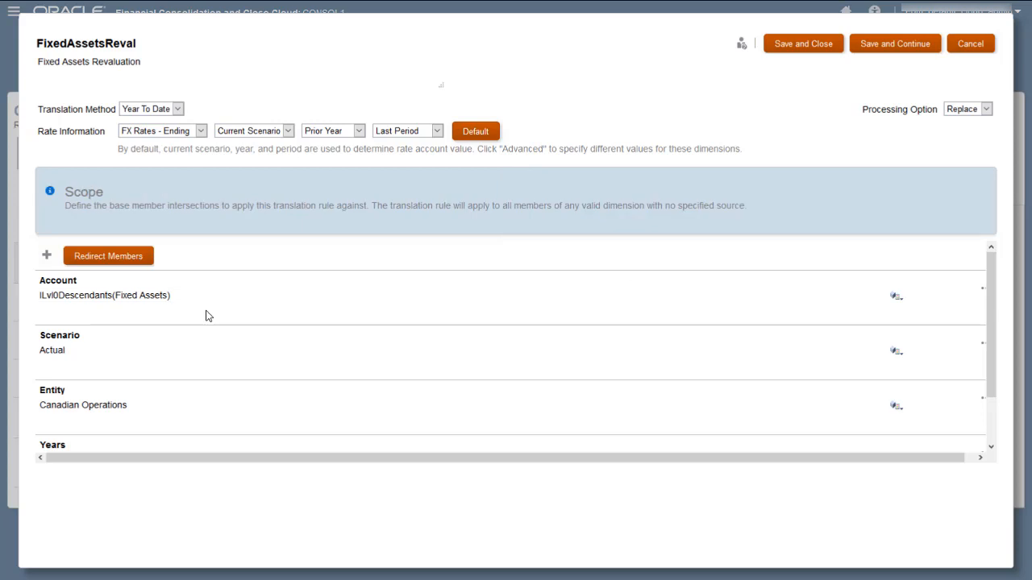
Leave the processing option on Replace and save and close FixedAssetsReval
click(985, 109)
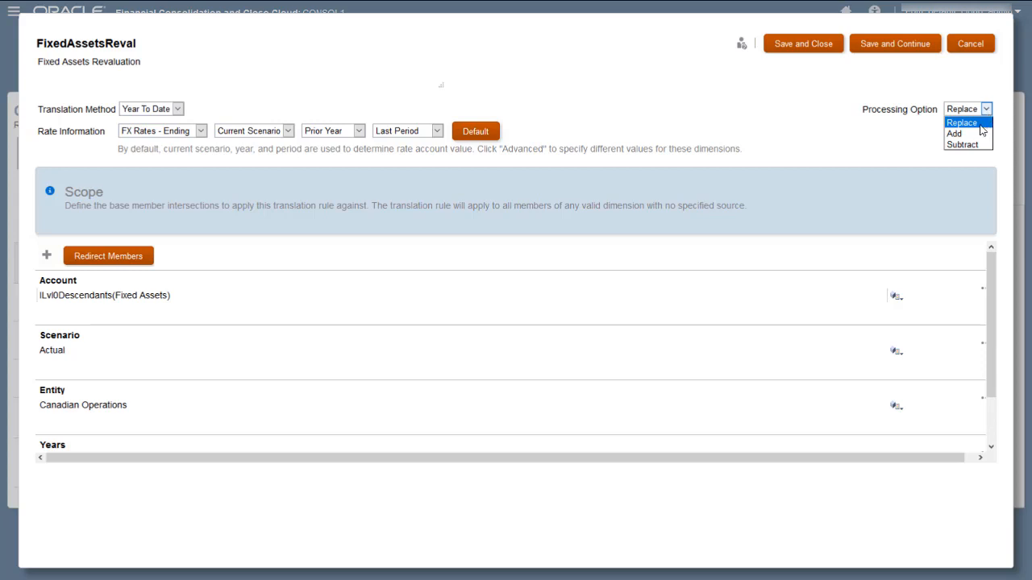
click(980, 126)
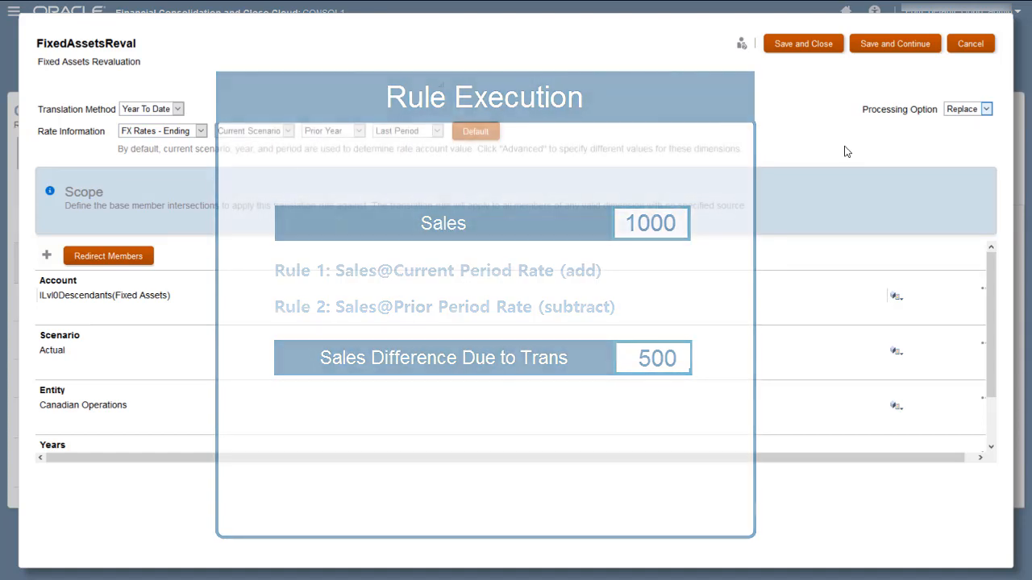
click(813, 46)
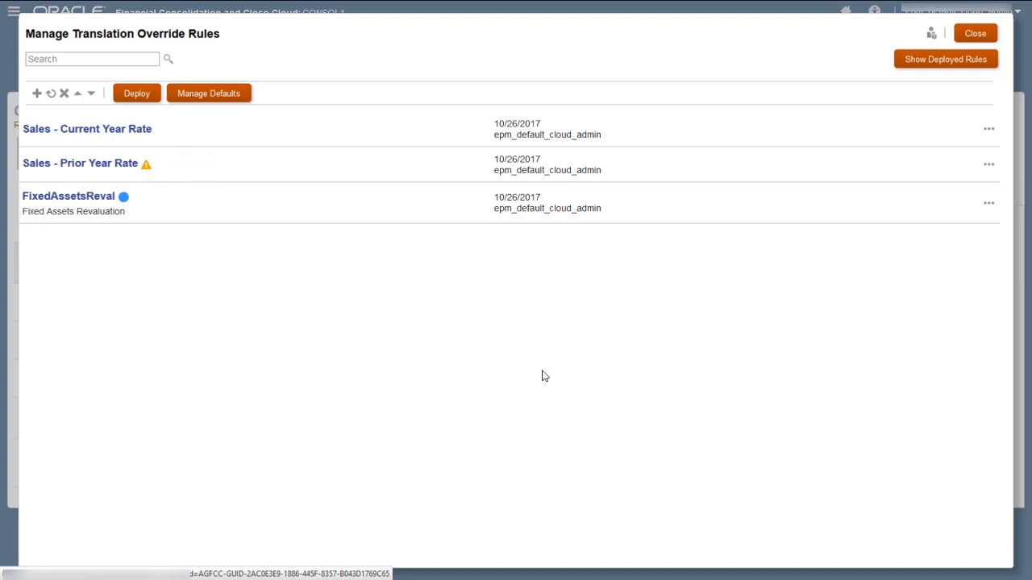
View only the deployed rules, then switch back to showing all override rules
click(929, 69)
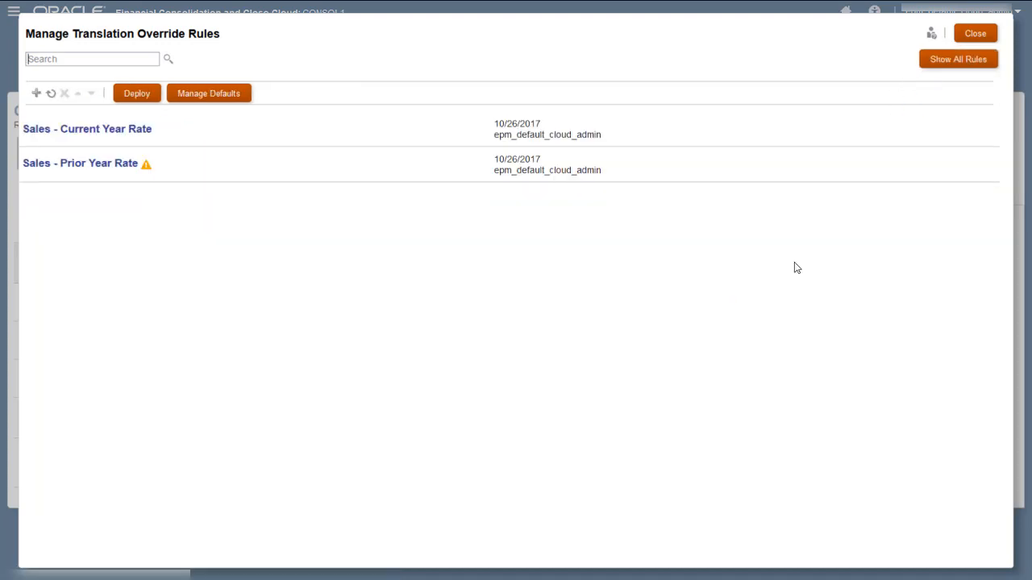
click(942, 65)
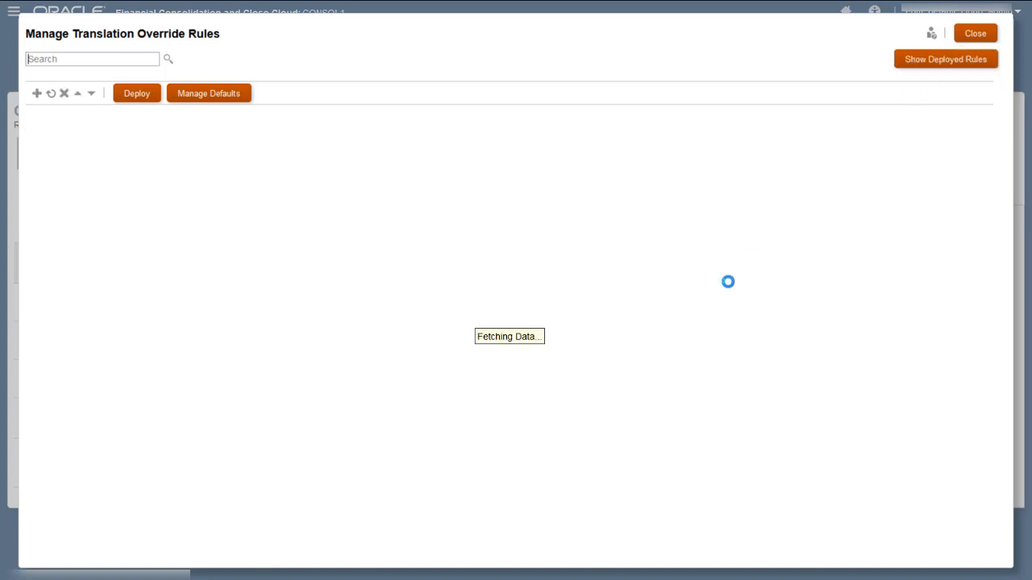
Deploy the override rules with FixedAssetsReval included and acknowledge the success message
click(143, 97)
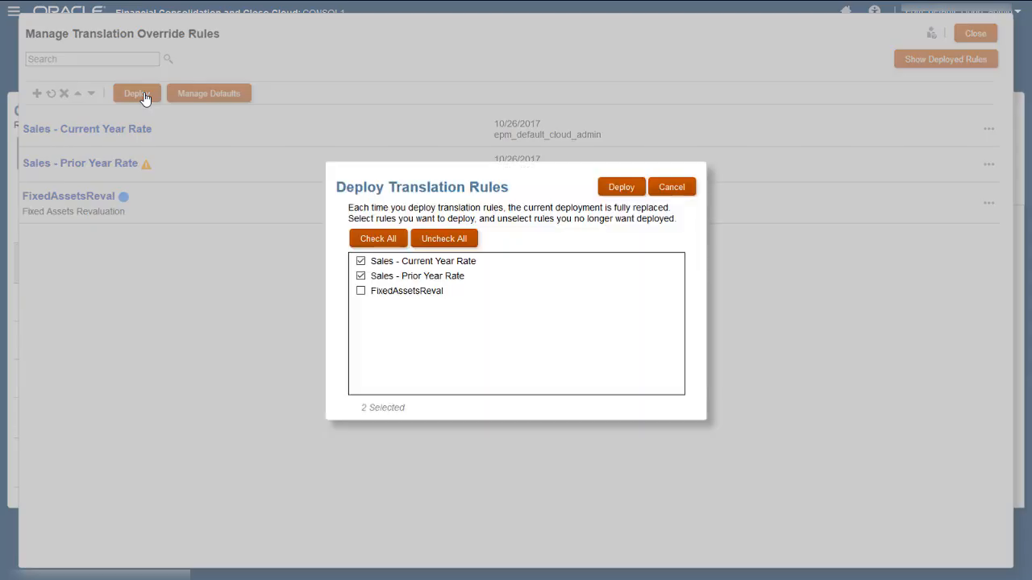
click(361, 293)
click(627, 190)
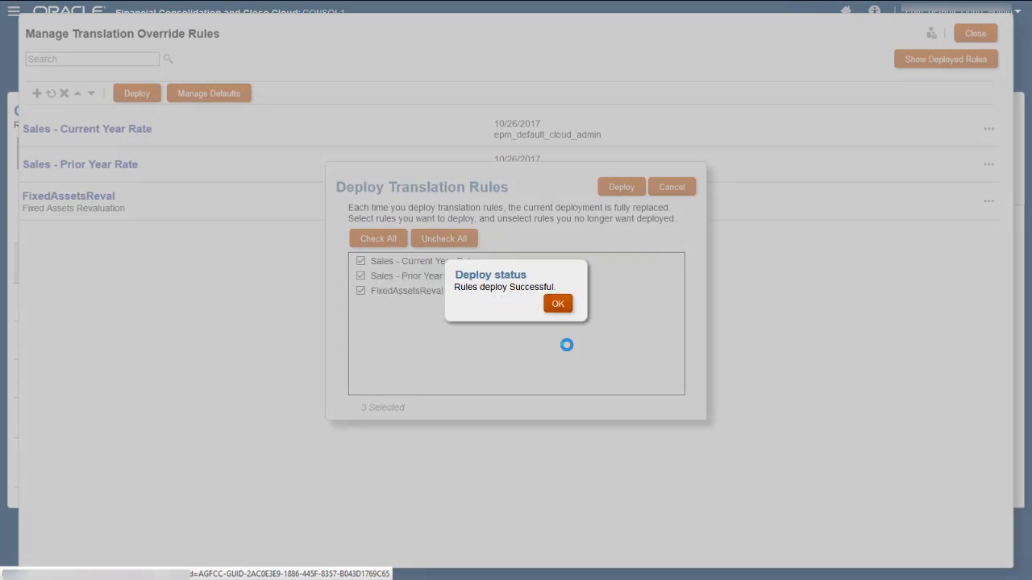
click(558, 304)
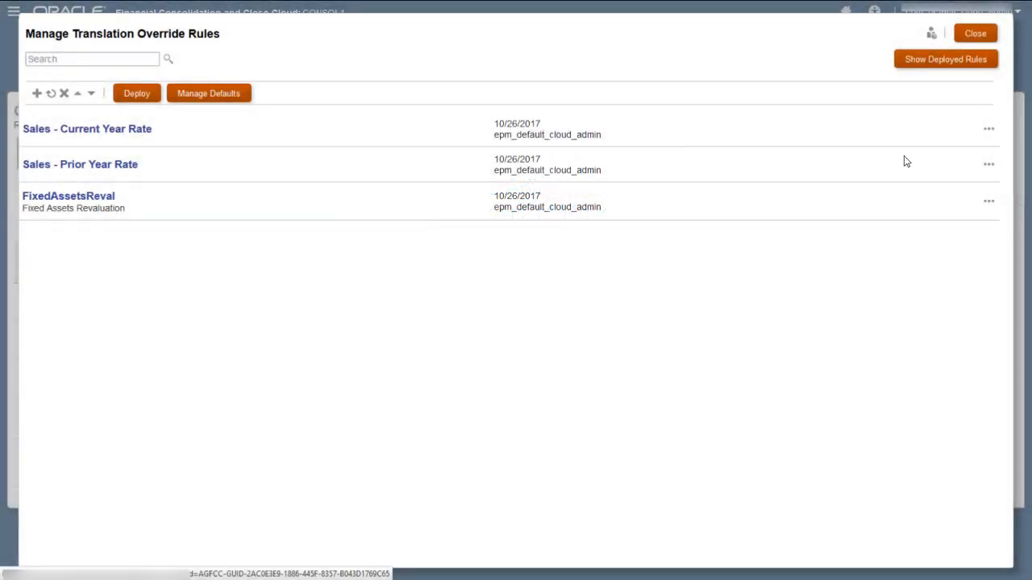
Close the override rules list and open the Fixed Assets form from Home
click(973, 33)
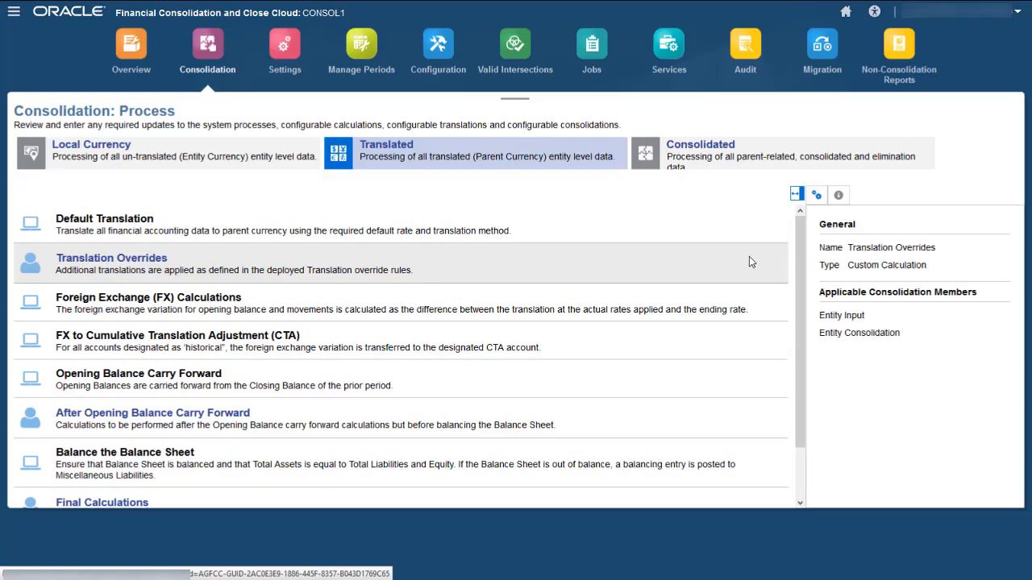
click(845, 11)
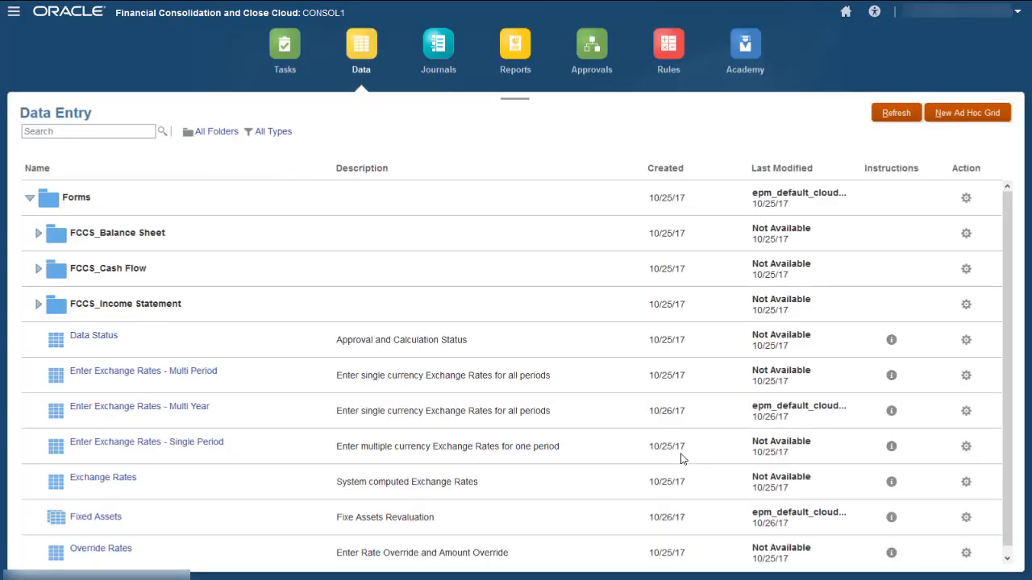
click(87, 517)
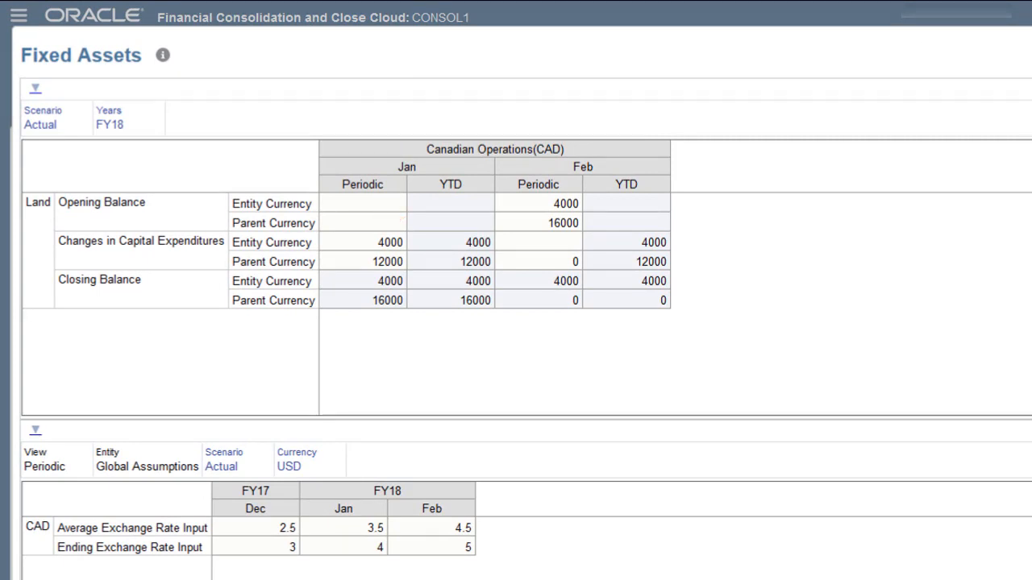
Enter 1000 in the Feb Periodic Entity Currency capital expenditures cell and save the form
click(560, 243)
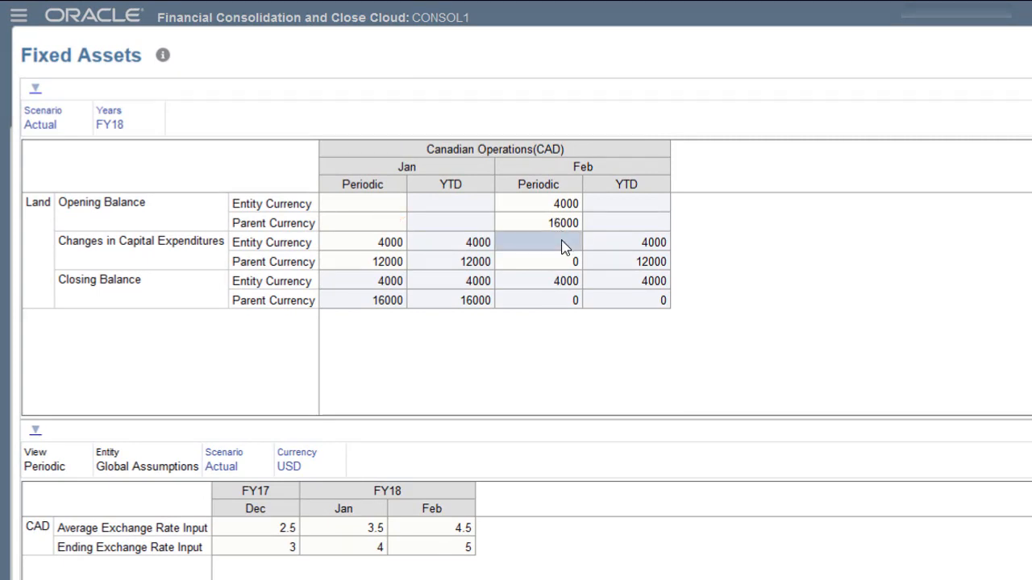
text(1000)
key(Return)
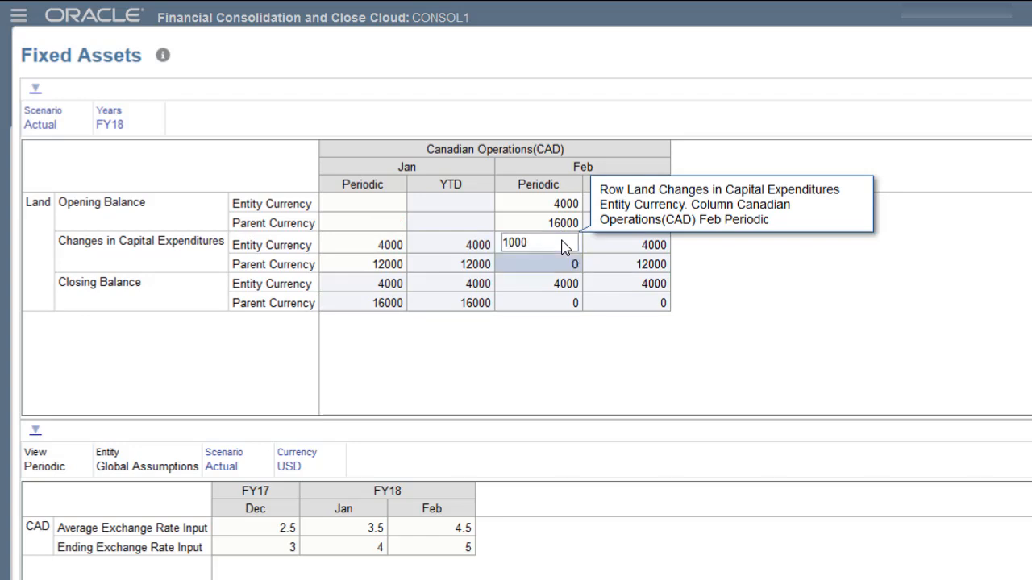
click(1031, 55)
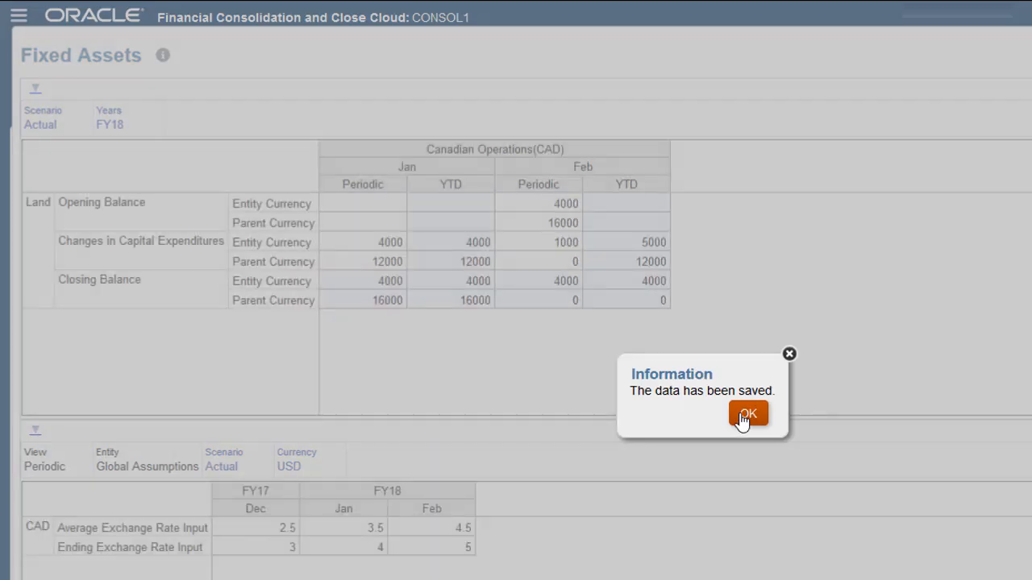
click(744, 415)
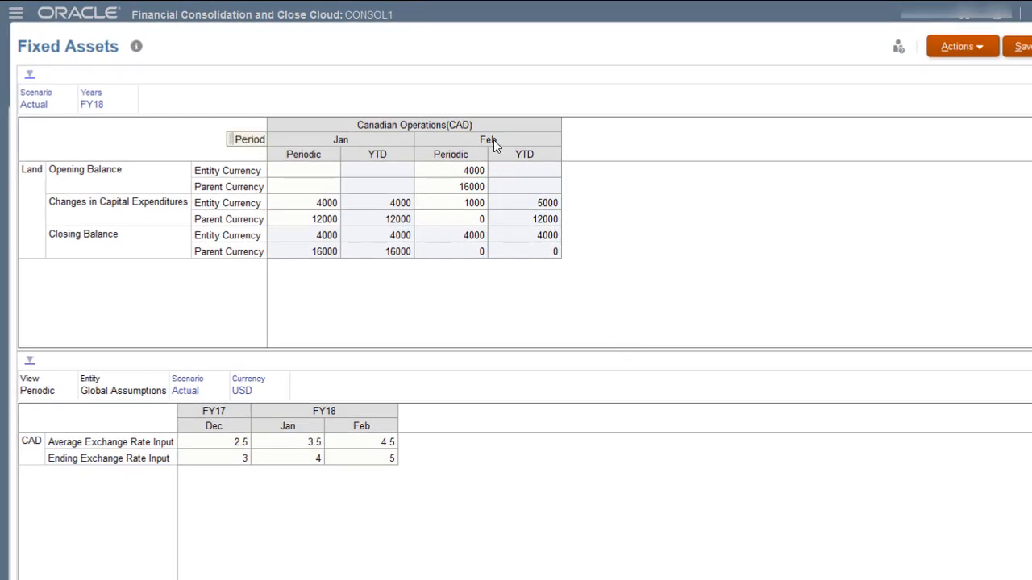
Consolidate FY18 Feb from the Feb column header menu
click(488, 140)
right_click(493, 139)
click(560, 175)
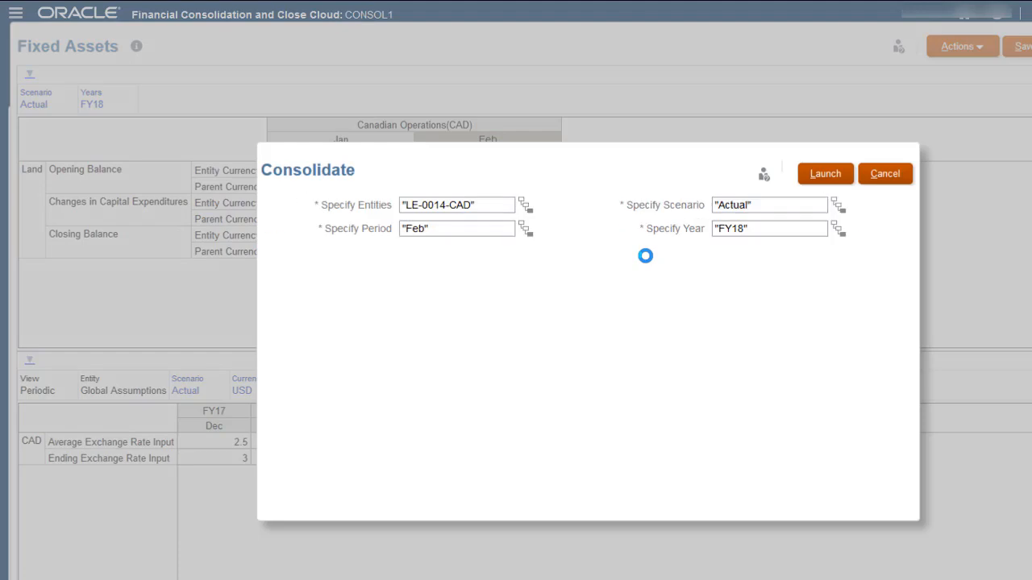
click(827, 177)
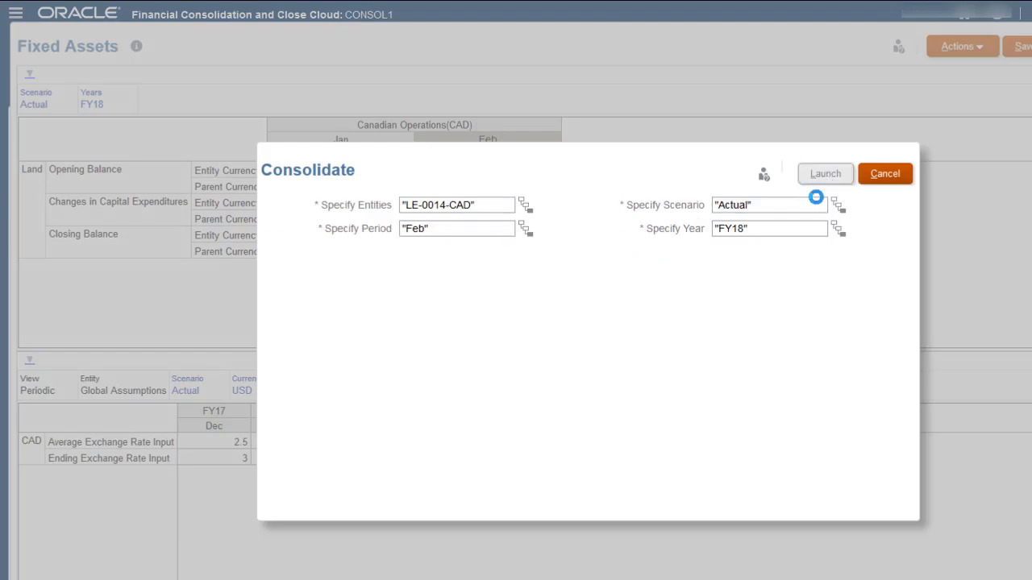
click(631, 184)
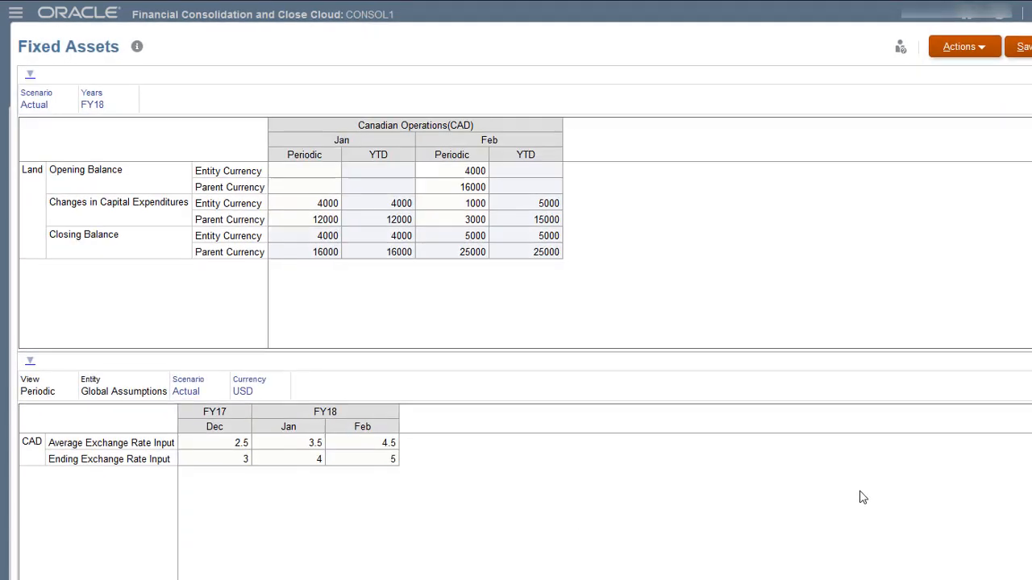